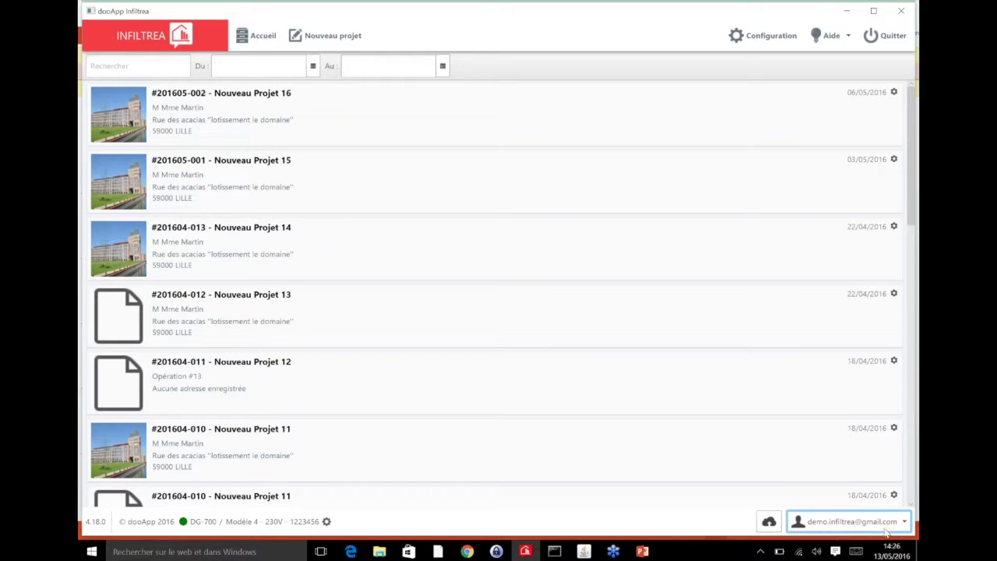
click(893, 528)
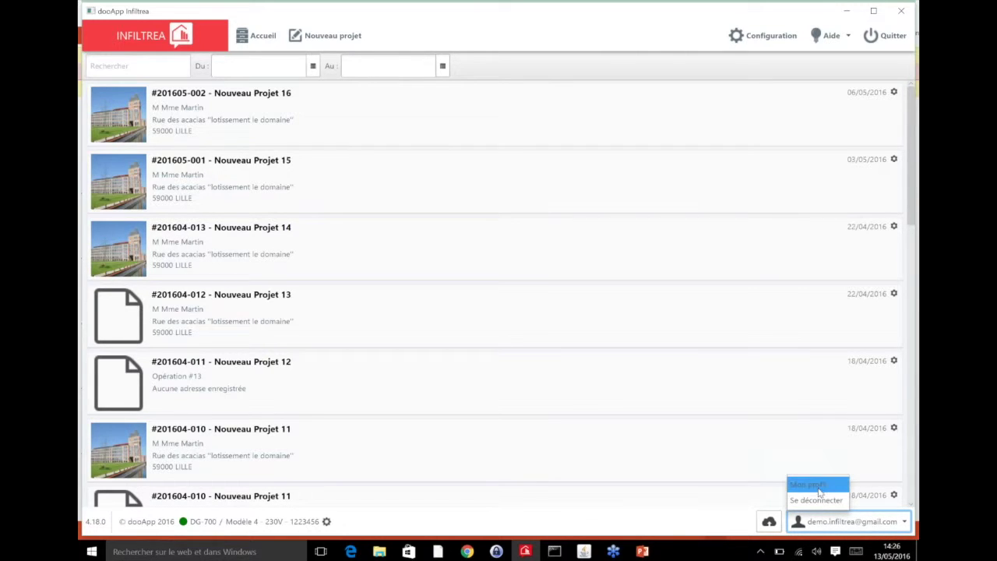
click(905, 526)
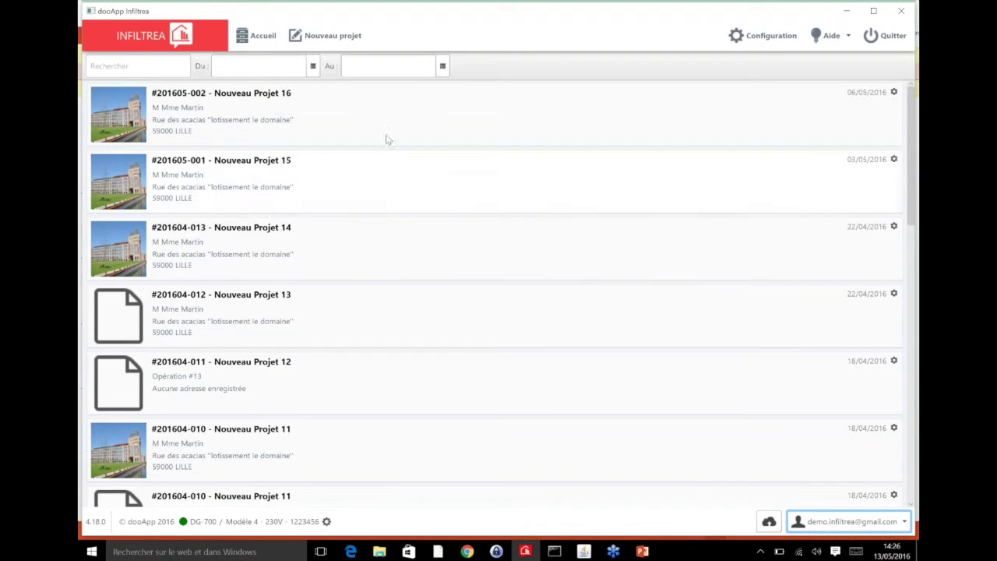
Open the configuration and review the Technicien and Société details, including the signature, logo and document areas
click(753, 43)
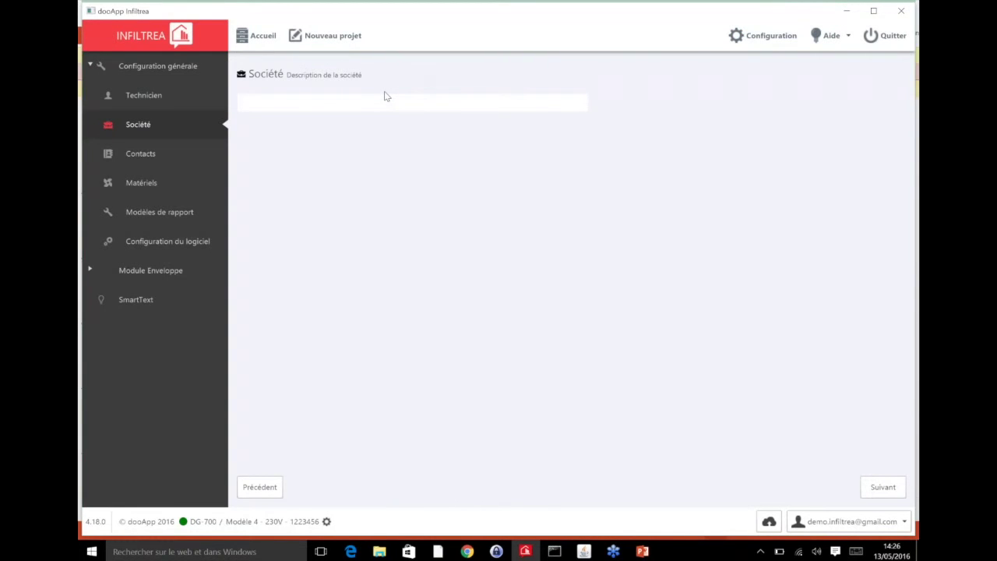
click(153, 99)
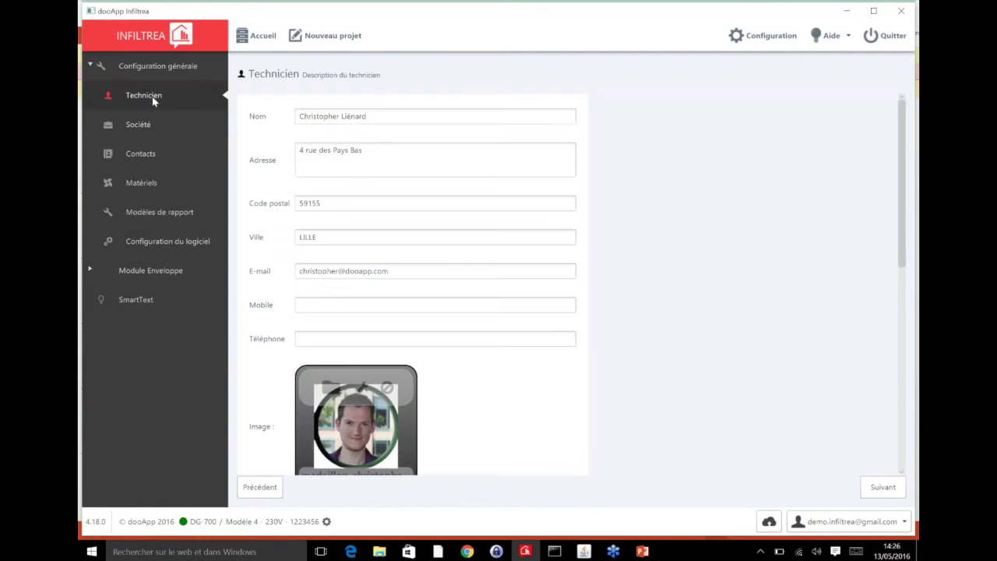
scroll(241, 214, down, 5)
scroll(242, 213, down, 10)
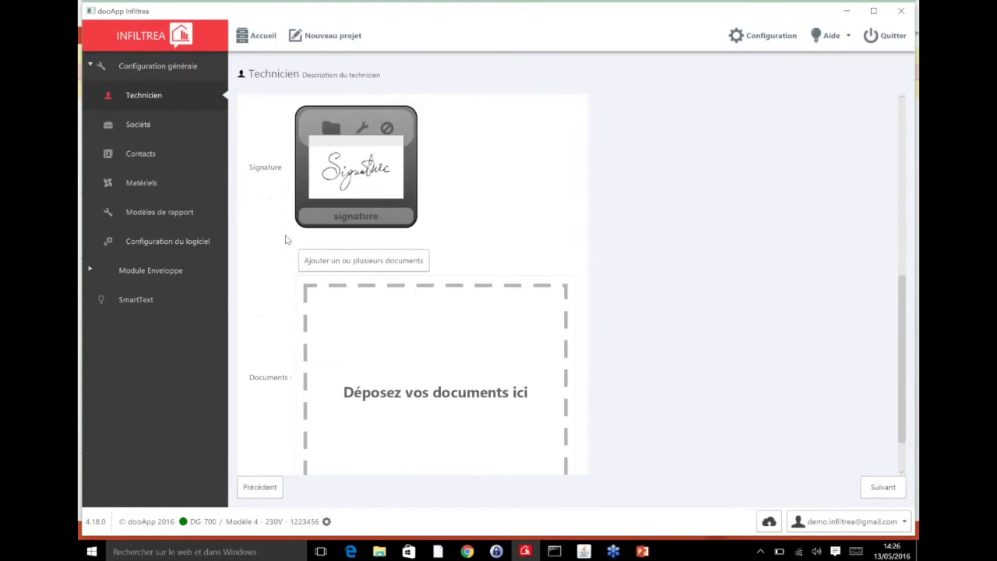
click(183, 125)
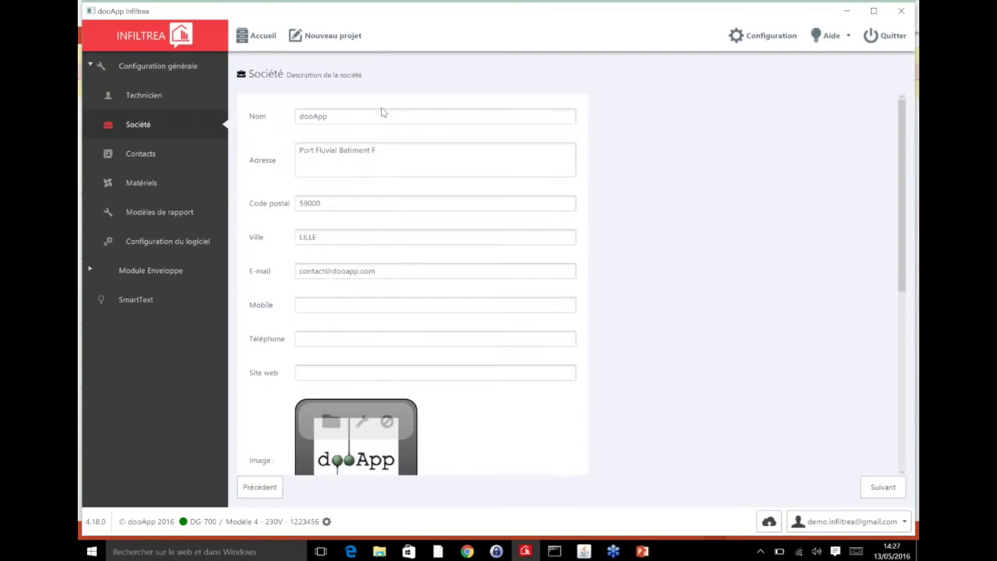
scroll(245, 313, down, 4)
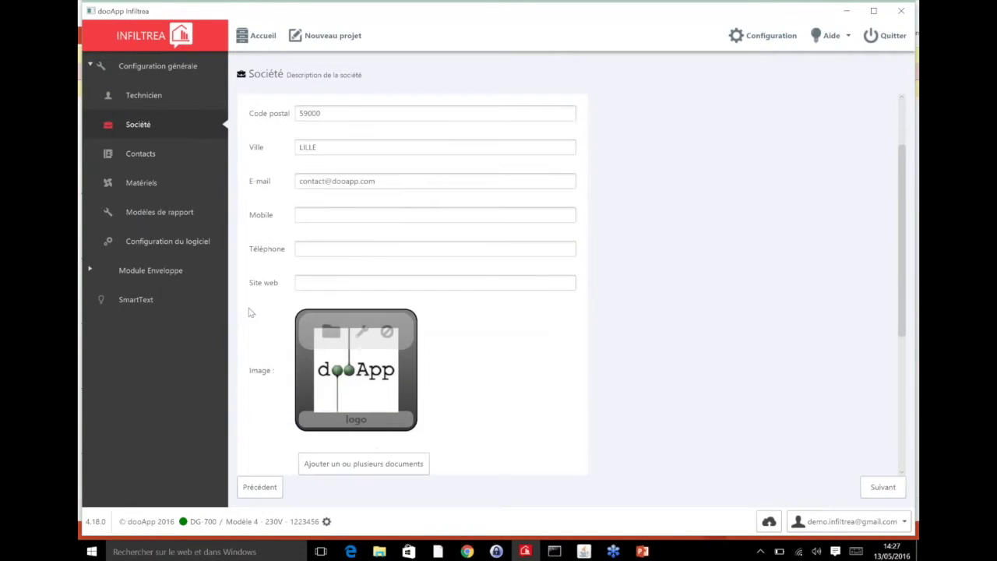
scroll(248, 313, down, 5)
Add a new contact to the configuration's Contacts and set its role to Maître d'ouvrage
click(140, 154)
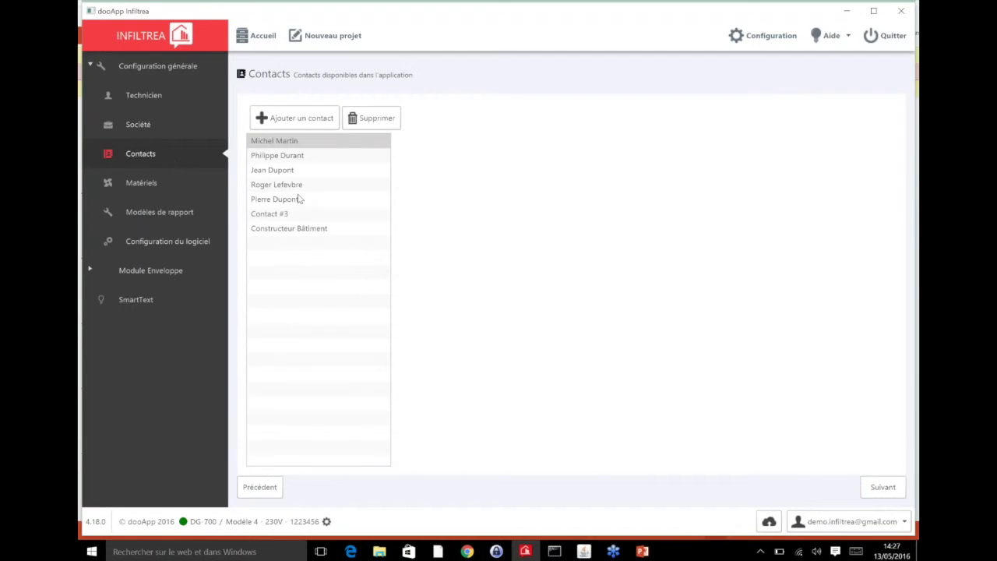
click(296, 118)
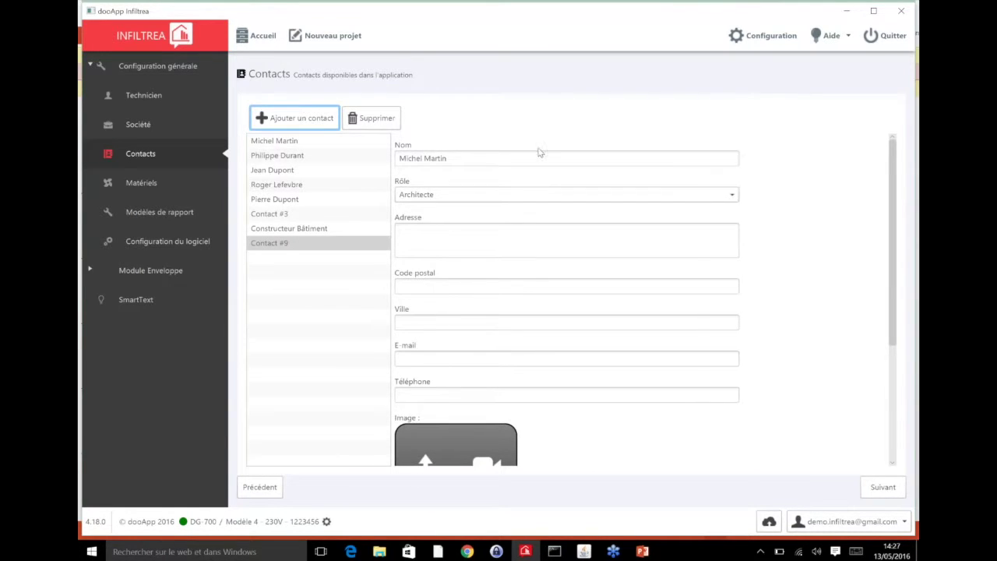
drag(463, 159, 424, 159)
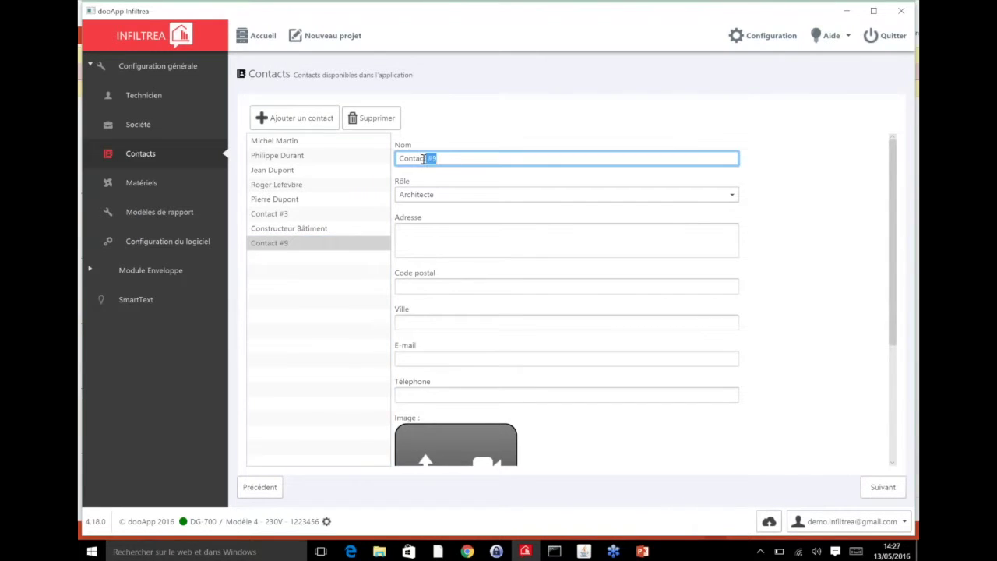
click(435, 163)
click(460, 197)
key(Down)
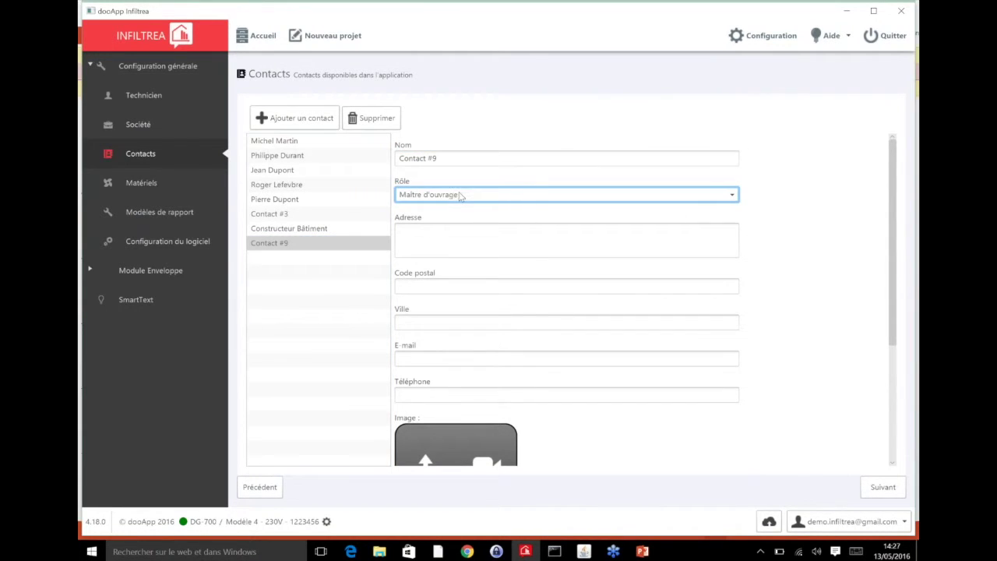
scroll(492, 343, down, 1)
scroll(491, 343, down, 3)
Add a Ventilateur to the Matériels, with the model Minneapolis Modèle 4 - 230V and serial number 5778323
click(122, 191)
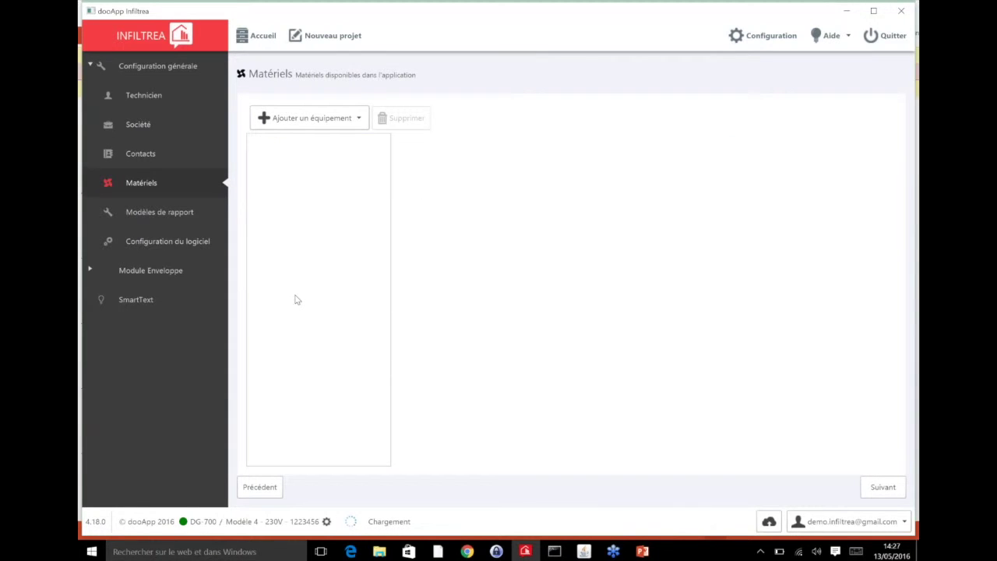
click(343, 116)
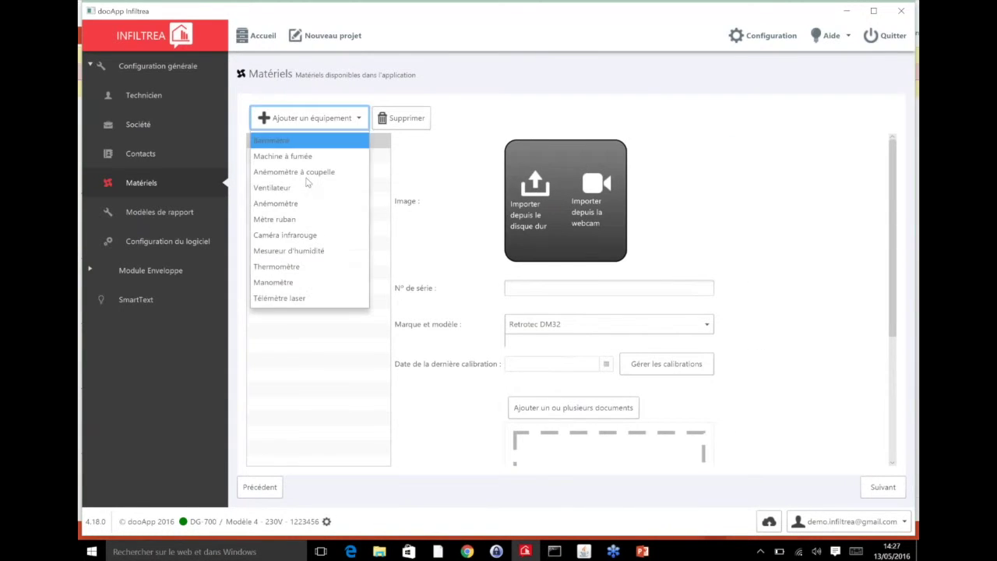
click(304, 192)
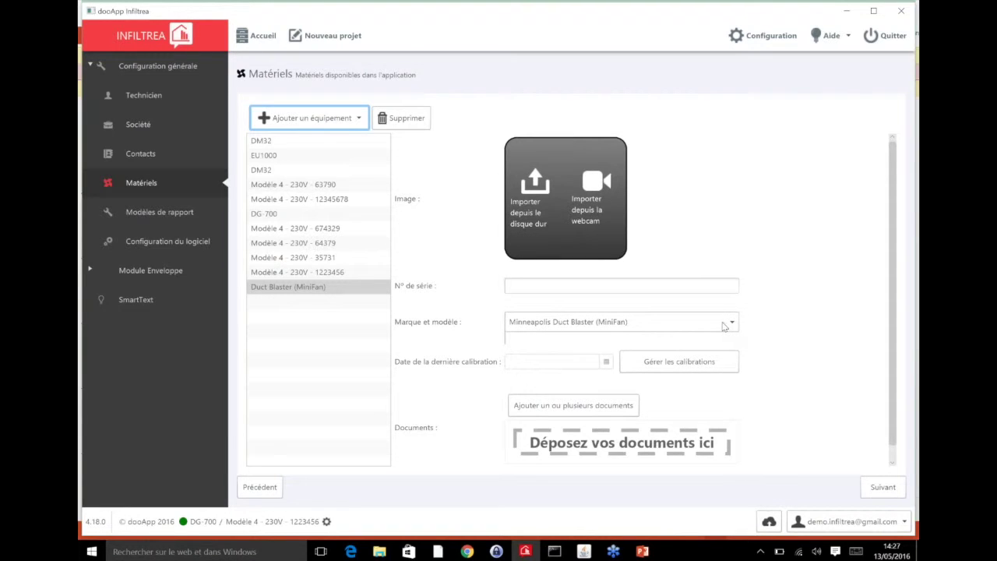
click(725, 325)
click(612, 400)
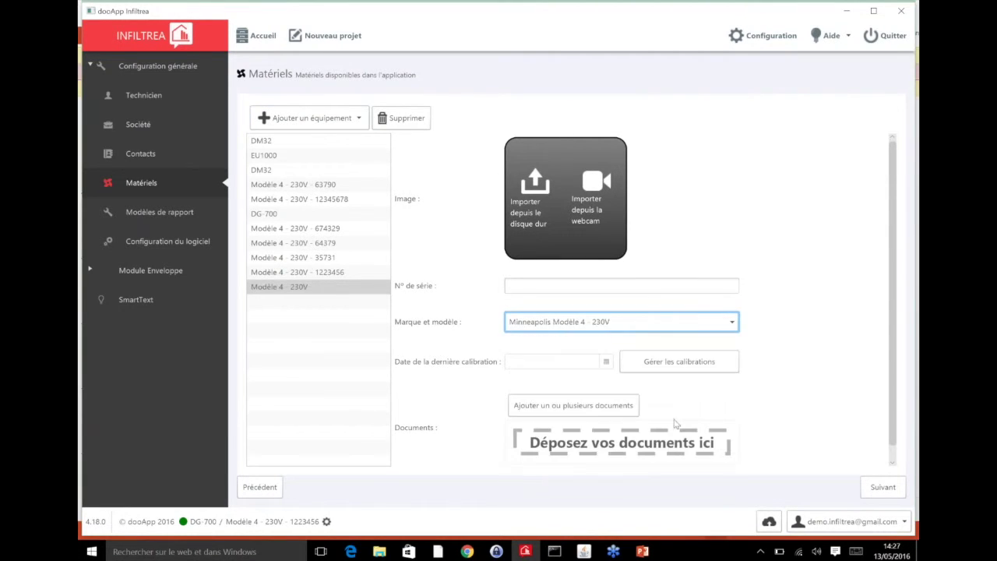
click(528, 289)
text(5778323)
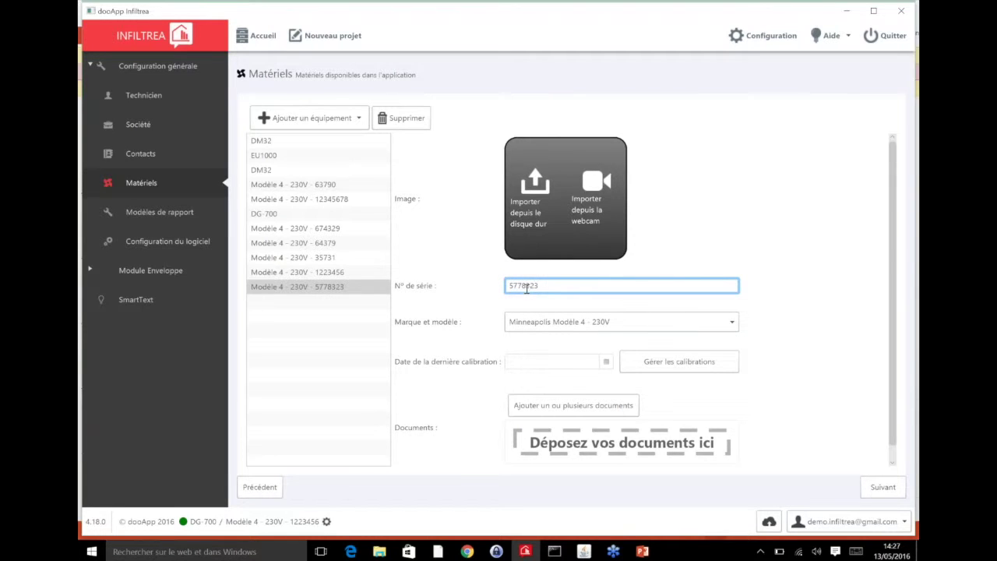
Add a calibration certificate to the new fan, valid from 01/05/2016 to 01/05/2018
scroll(527, 304, down, 2)
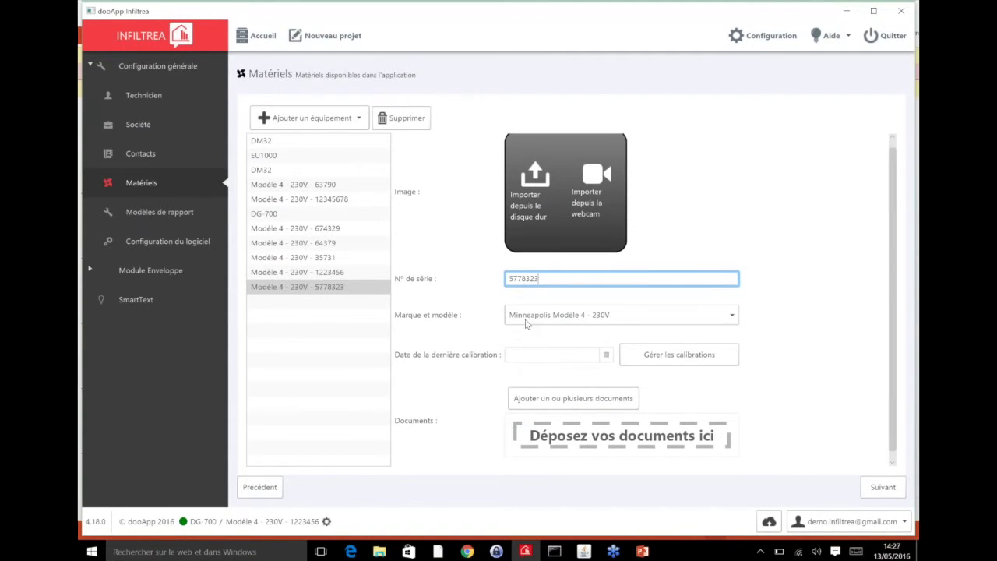
click(655, 345)
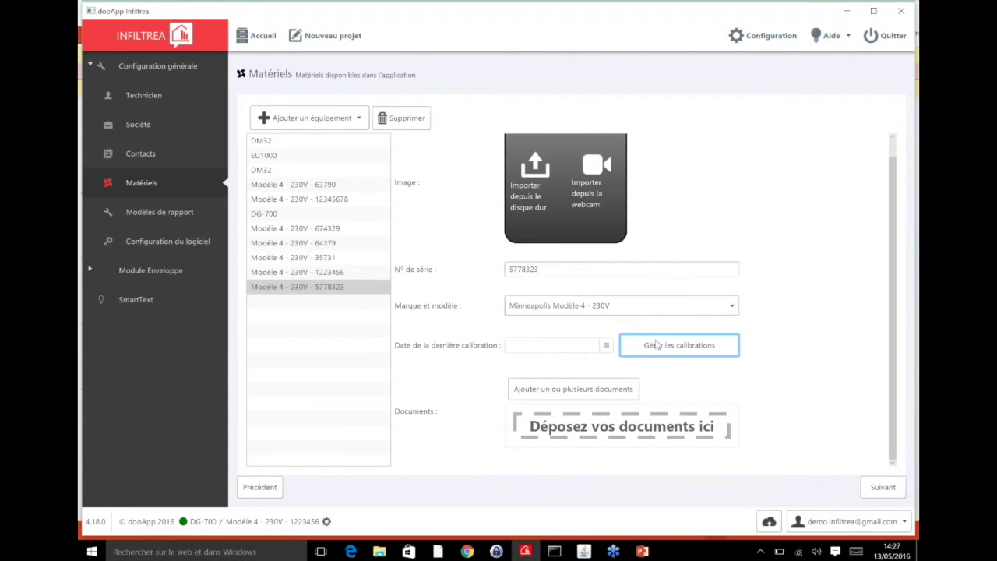
click(280, 158)
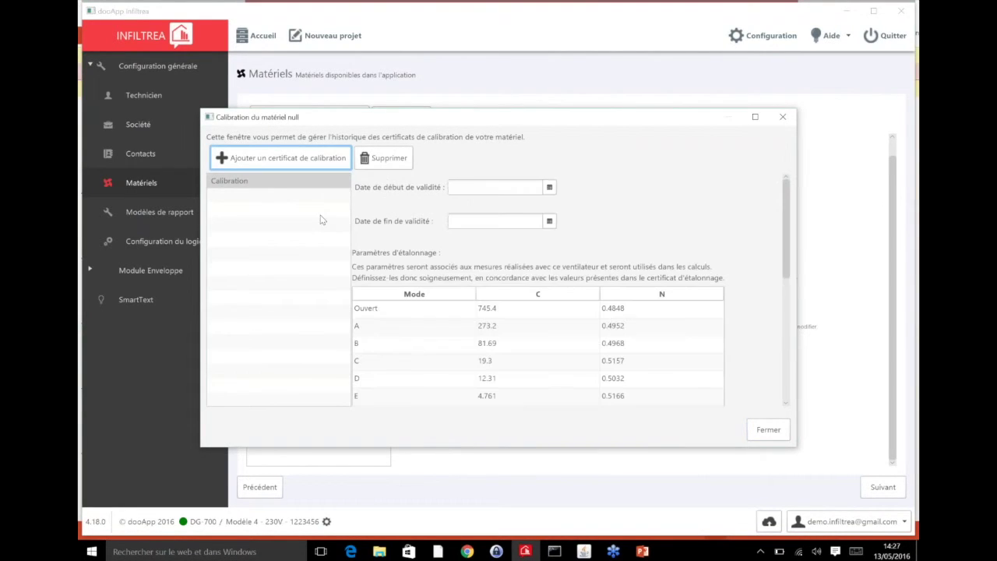
click(549, 187)
click(566, 248)
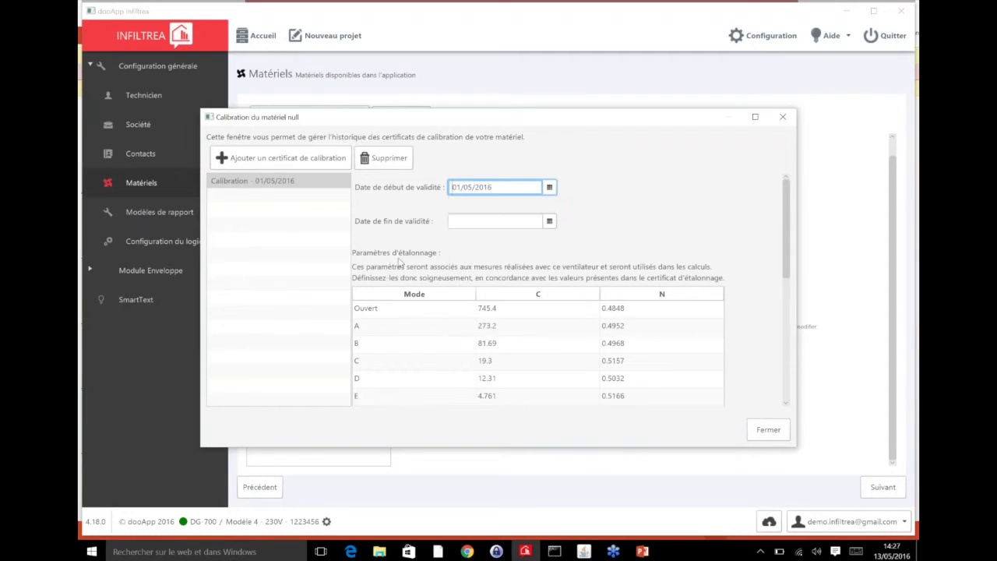
click(550, 221)
click(564, 245)
click(564, 244)
click(474, 282)
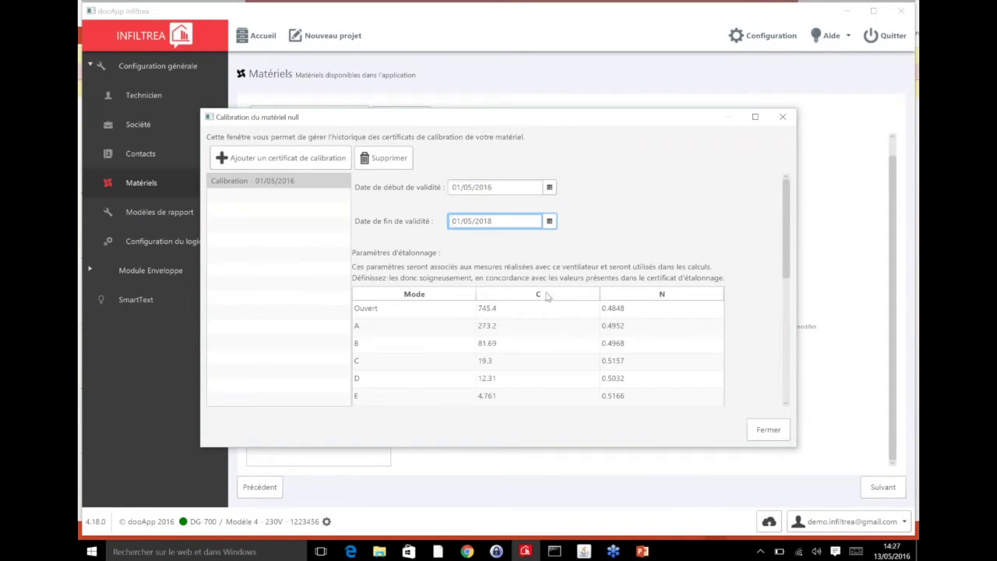
Attach page 1 of the certificat_etalonnage PDF to the fan's calibration and close the calibration management
scroll(548, 296, down, 3)
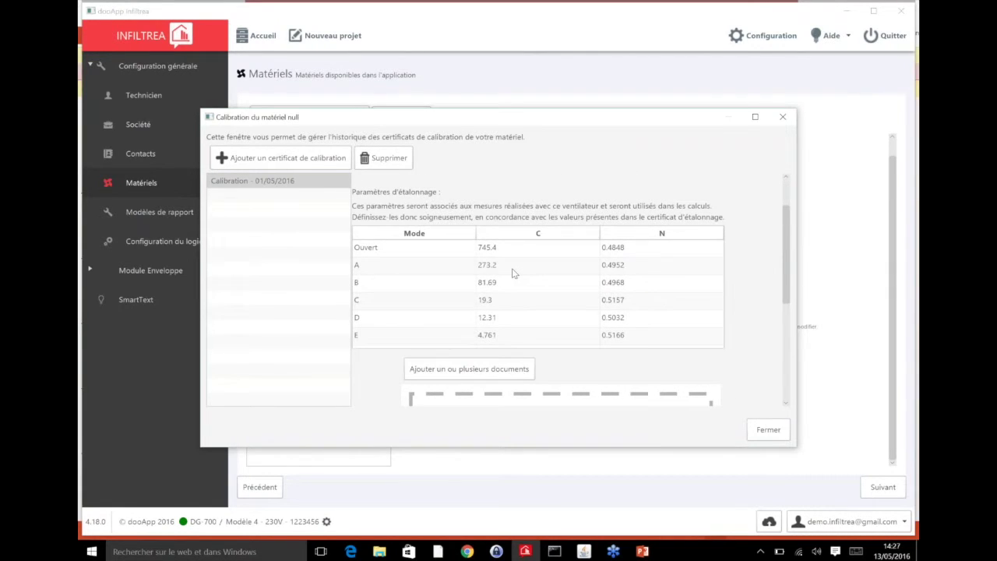
scroll(513, 273, down, 3)
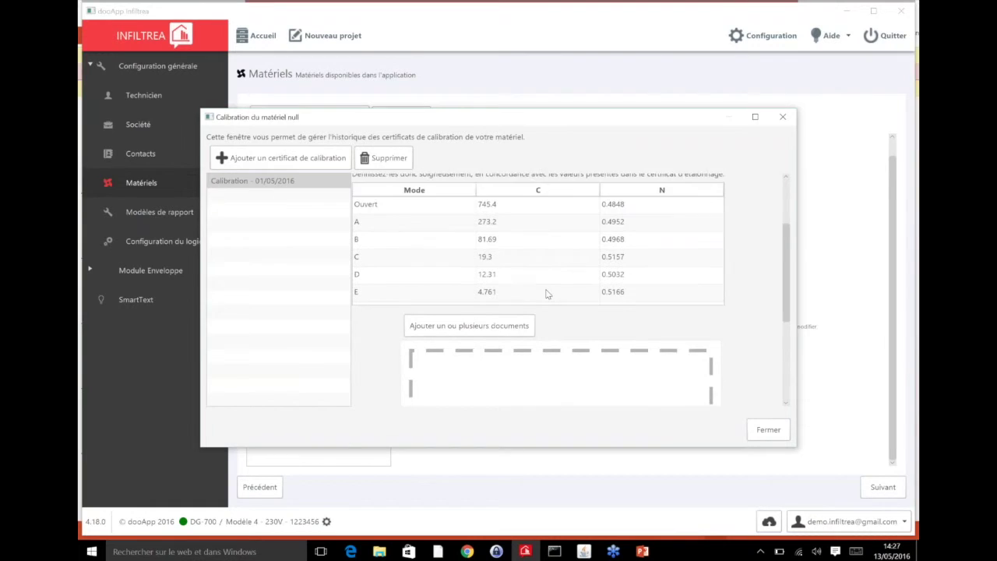
click(450, 279)
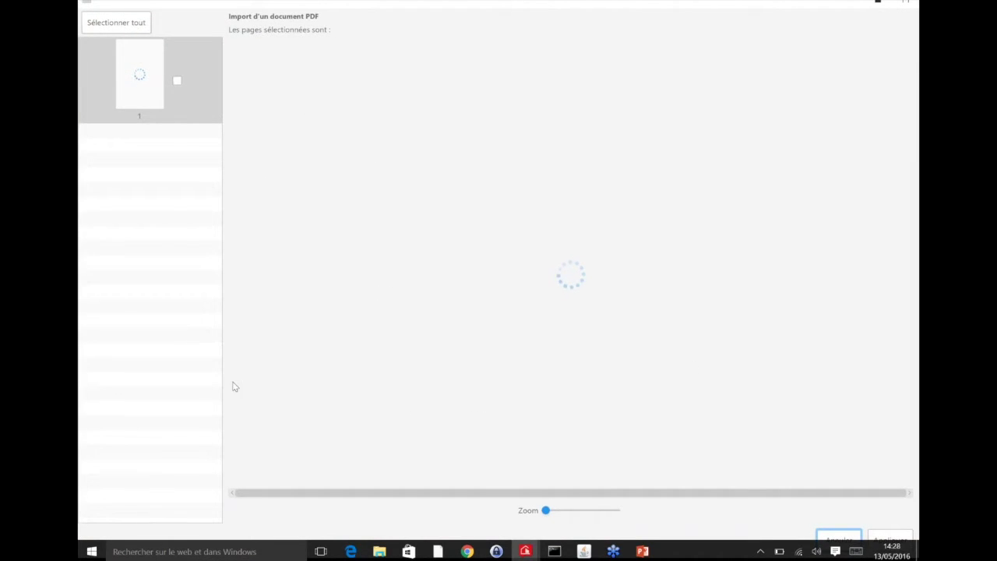
click(164, 82)
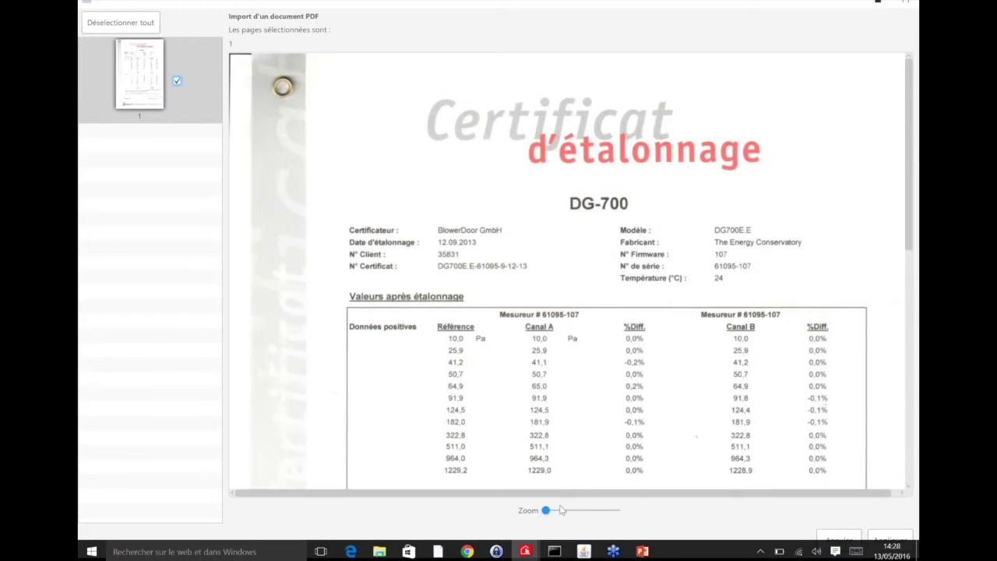
click(882, 538)
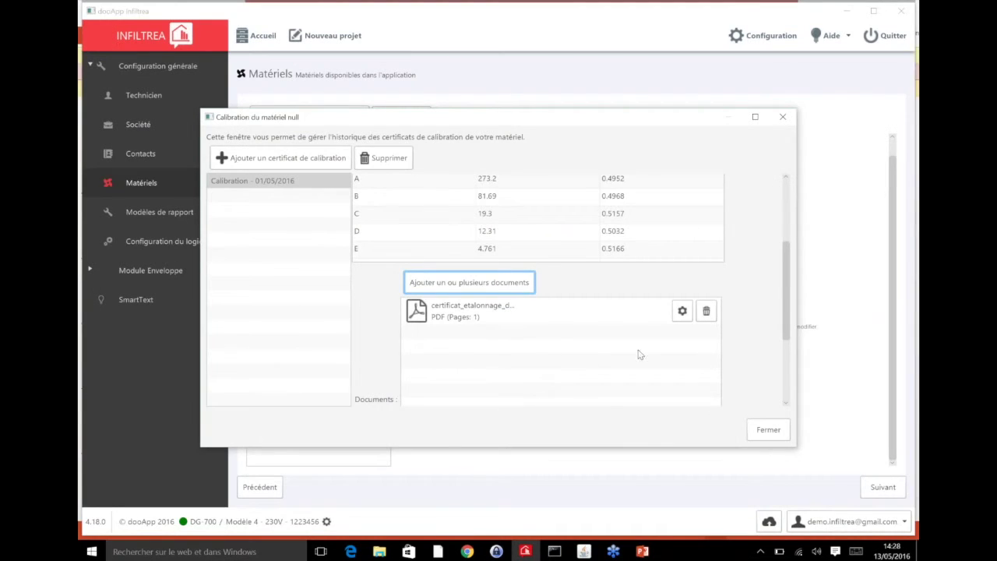
scroll(565, 347, up, 3)
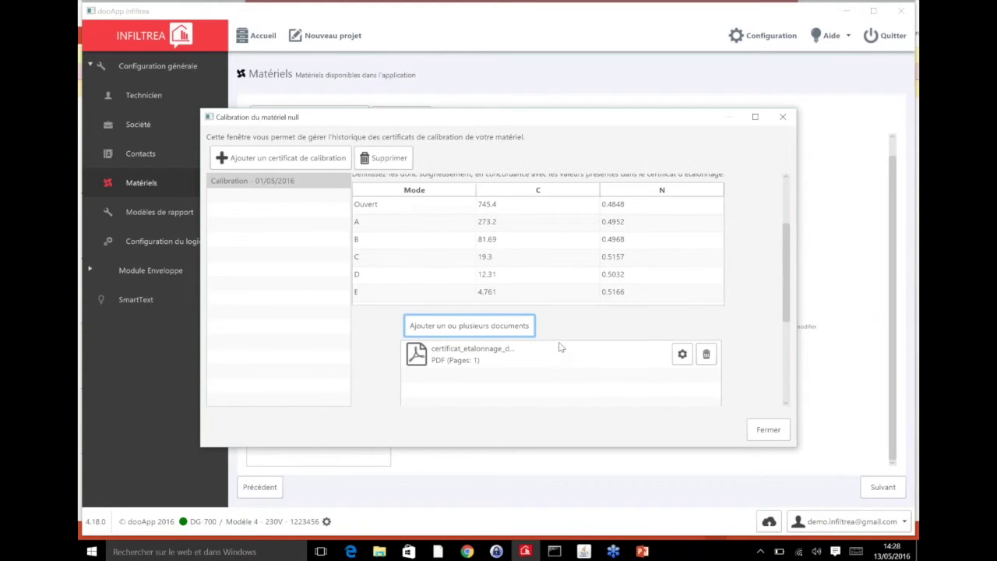
scroll(559, 347, up, 1)
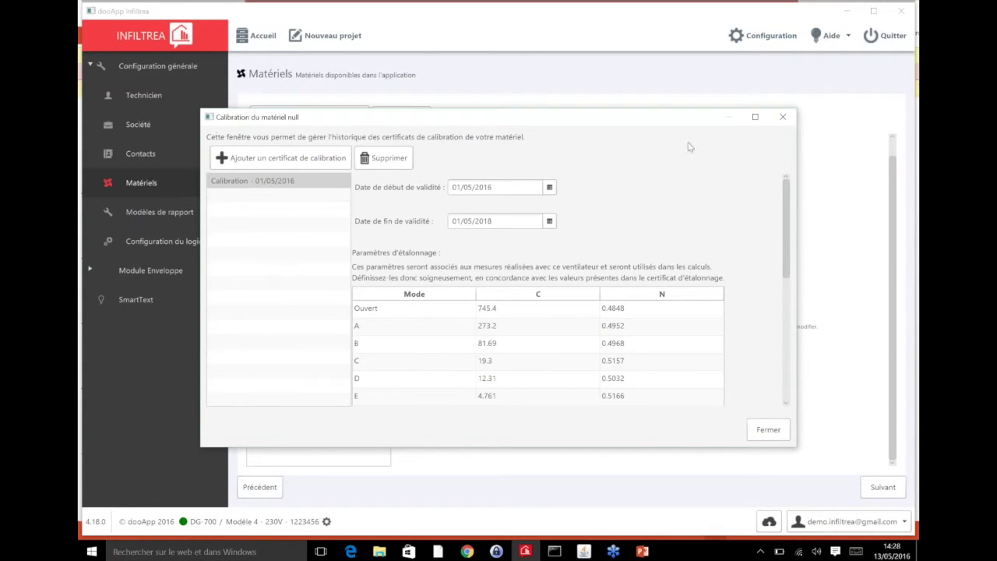
click(769, 430)
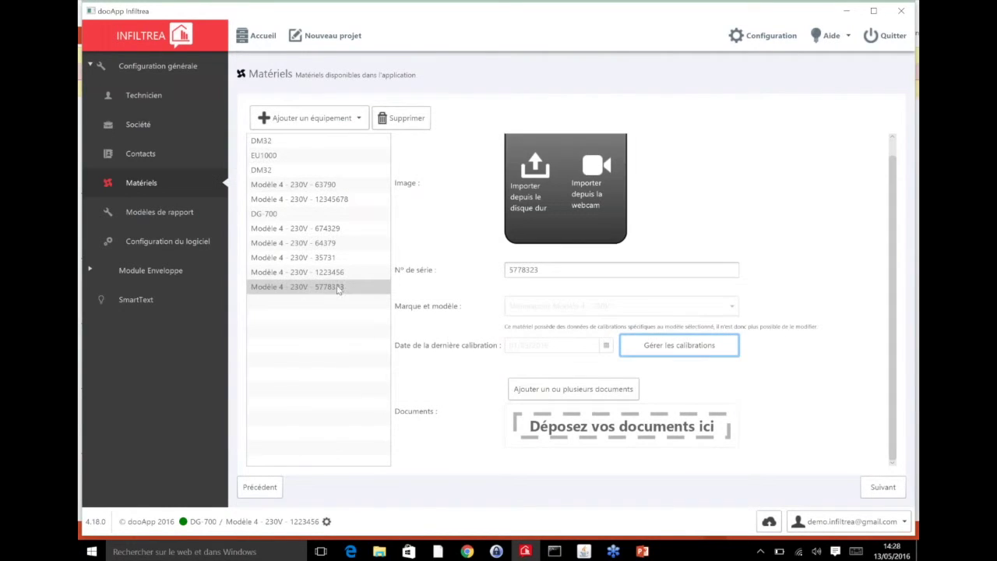
Review the report templates and the Module Enveloppe's Général settings, including the leakage area calculation and the equipment check protocol
click(137, 222)
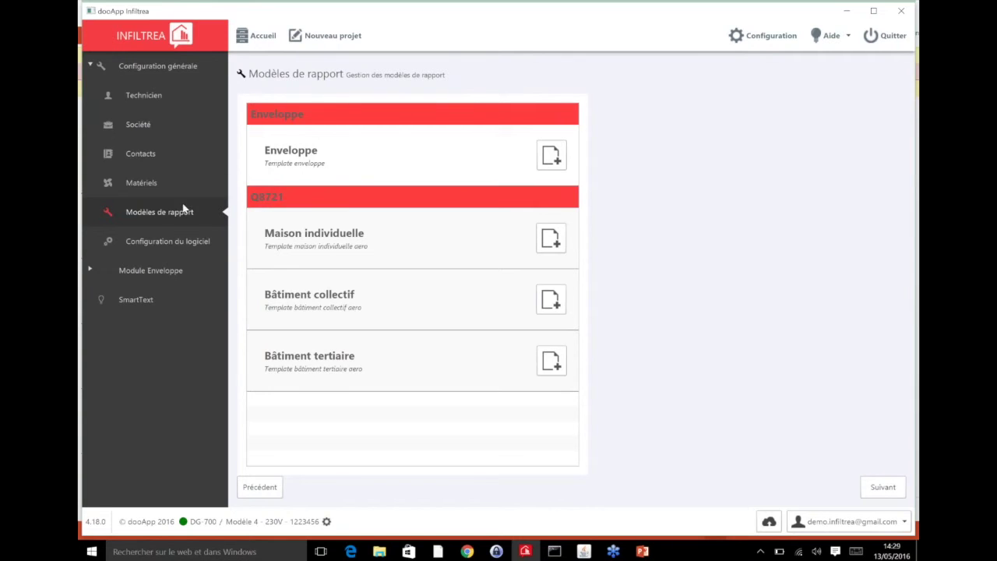
click(164, 276)
click(147, 307)
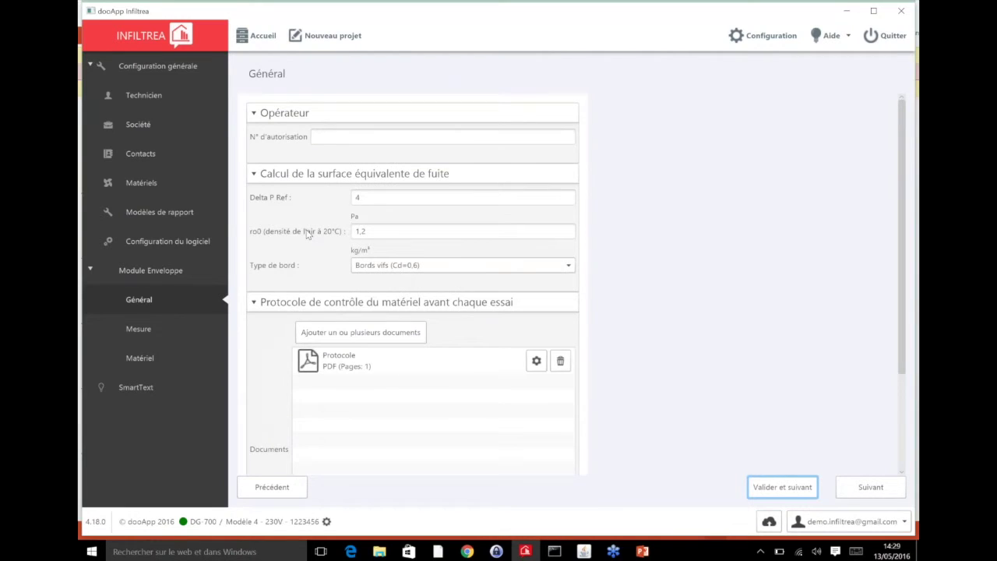
scroll(307, 234, down, 1)
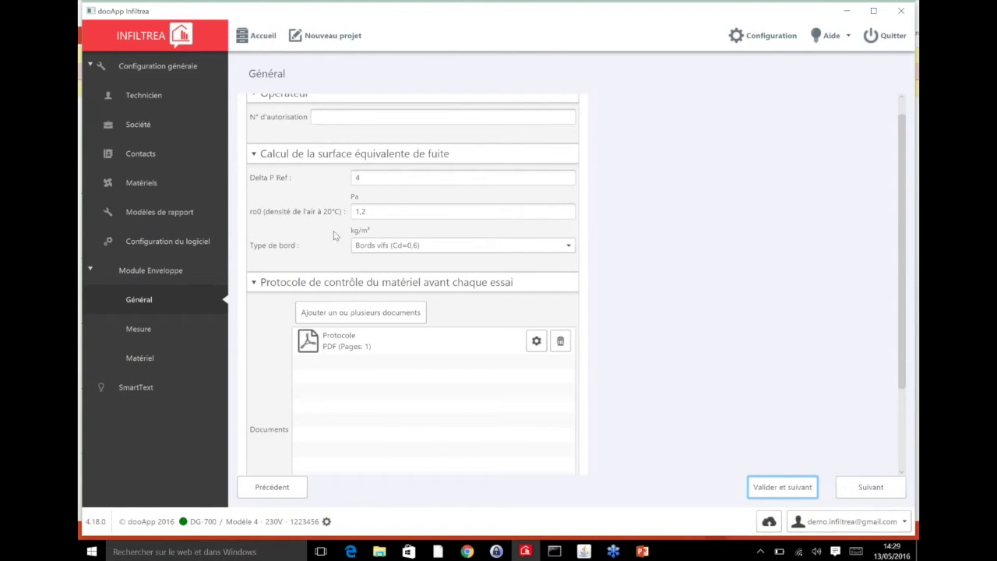
scroll(342, 242, down, 4)
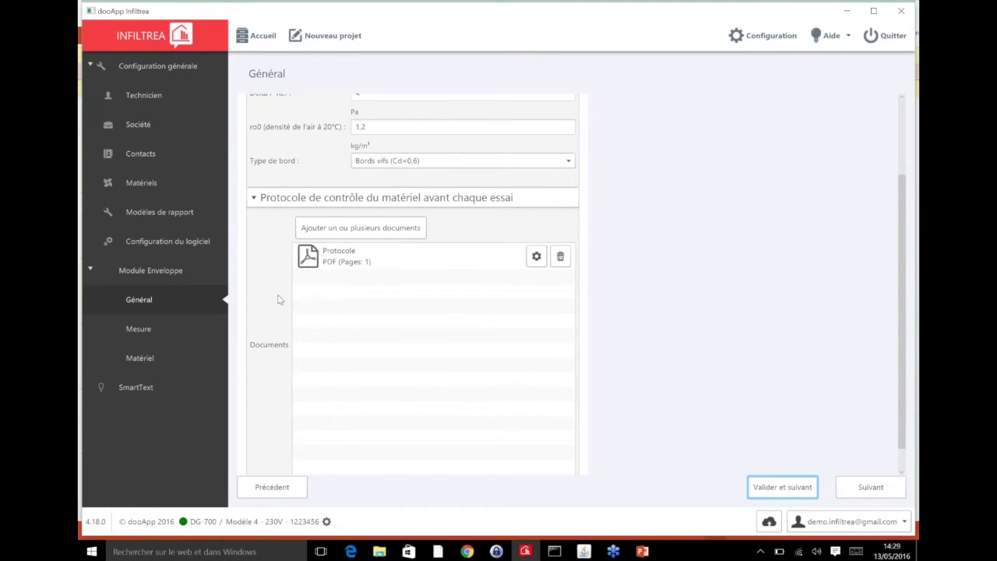
scroll(279, 300, down, 1)
scroll(279, 300, down, 1)
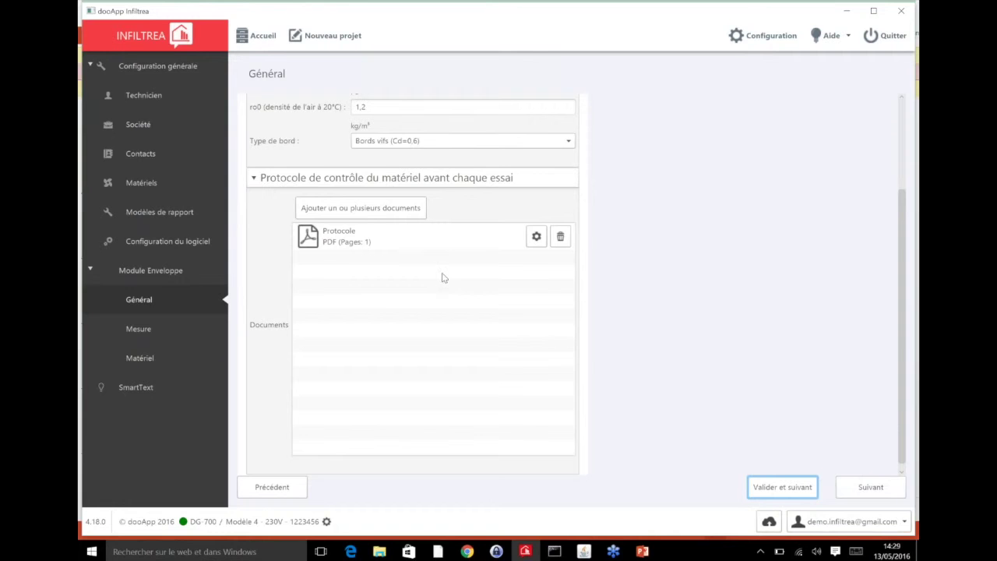
scroll(444, 277, down, 1)
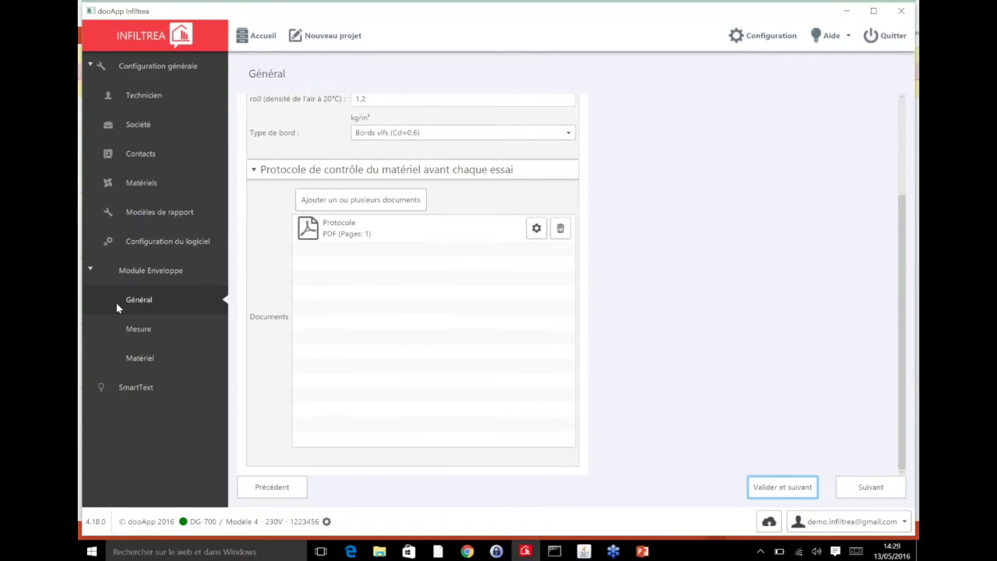
Review the Module Enveloppe's Mesure settings, covering the new-test defaults and the fan control, and its default Matériel selection
click(162, 333)
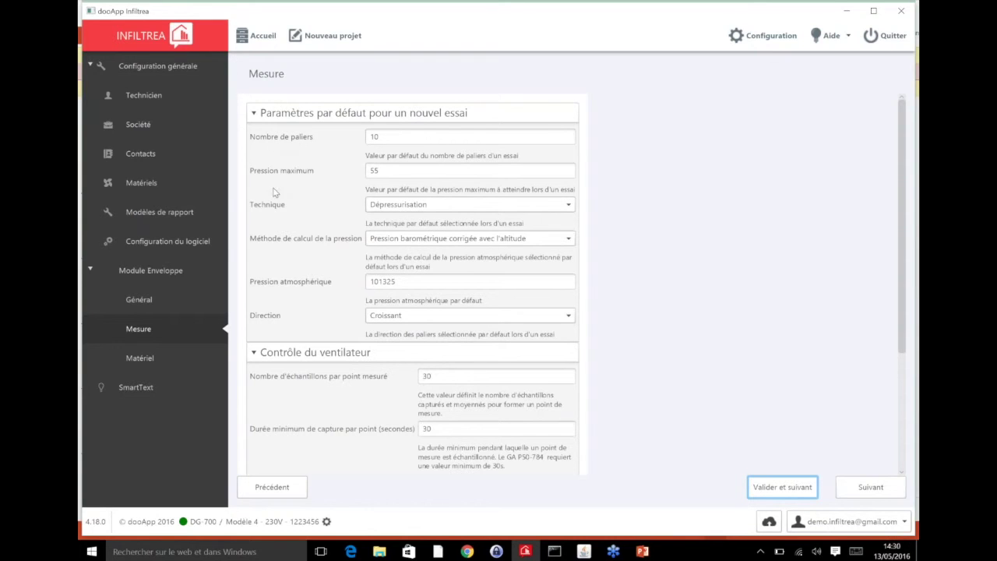
scroll(299, 236, down, 1)
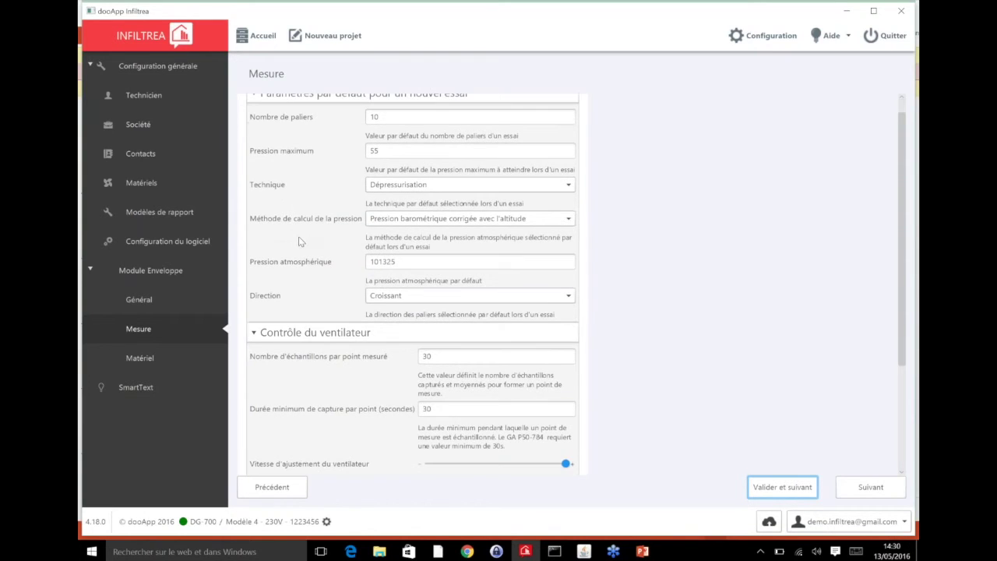
scroll(295, 300, down, 3)
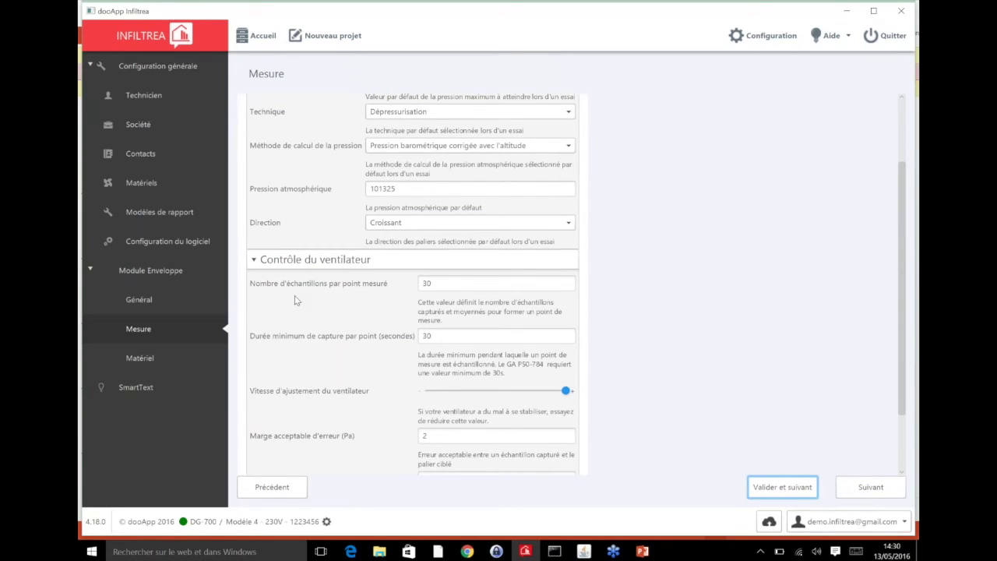
scroll(295, 300, down, 2)
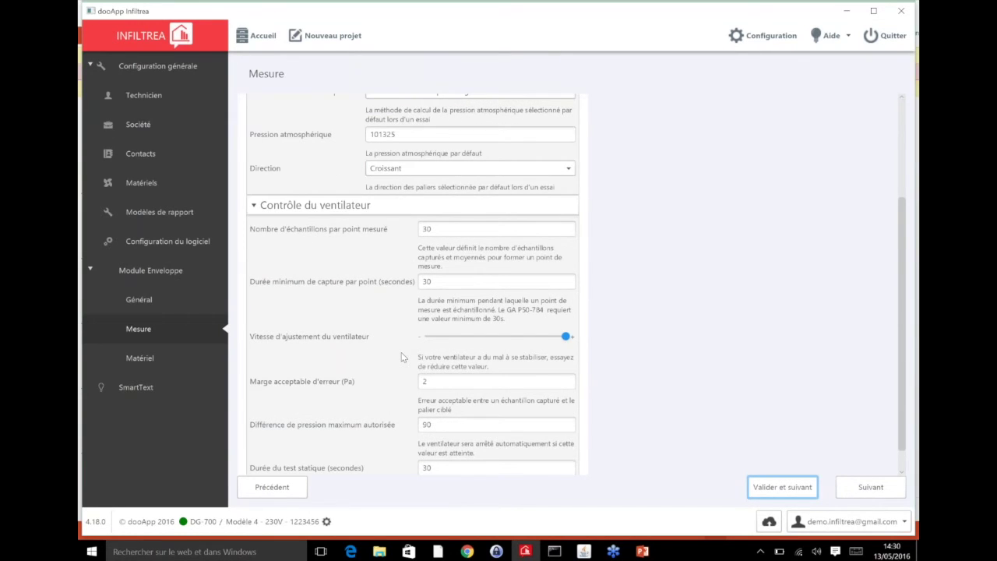
scroll(400, 356, down, 1)
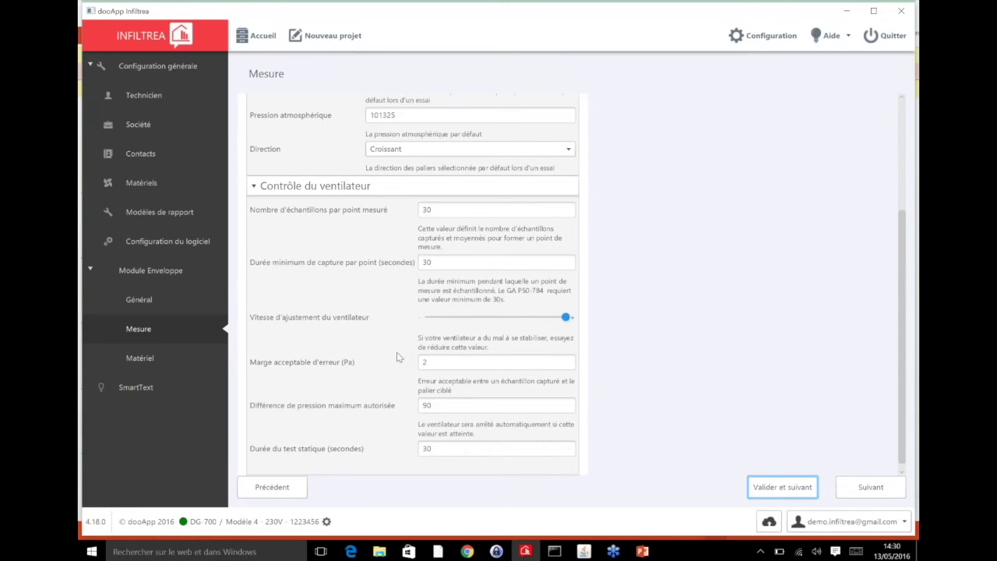
scroll(396, 356, down, 1)
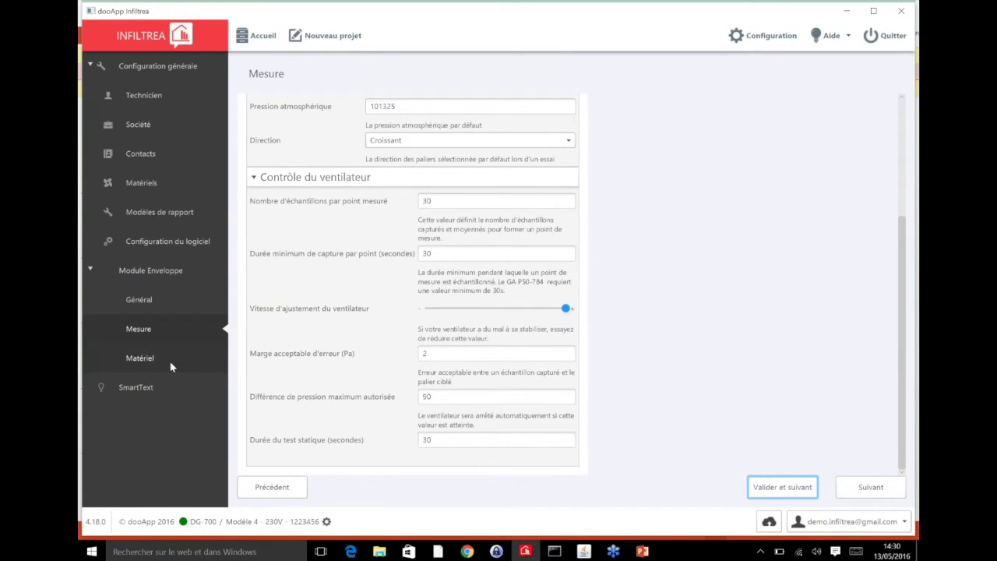
click(170, 364)
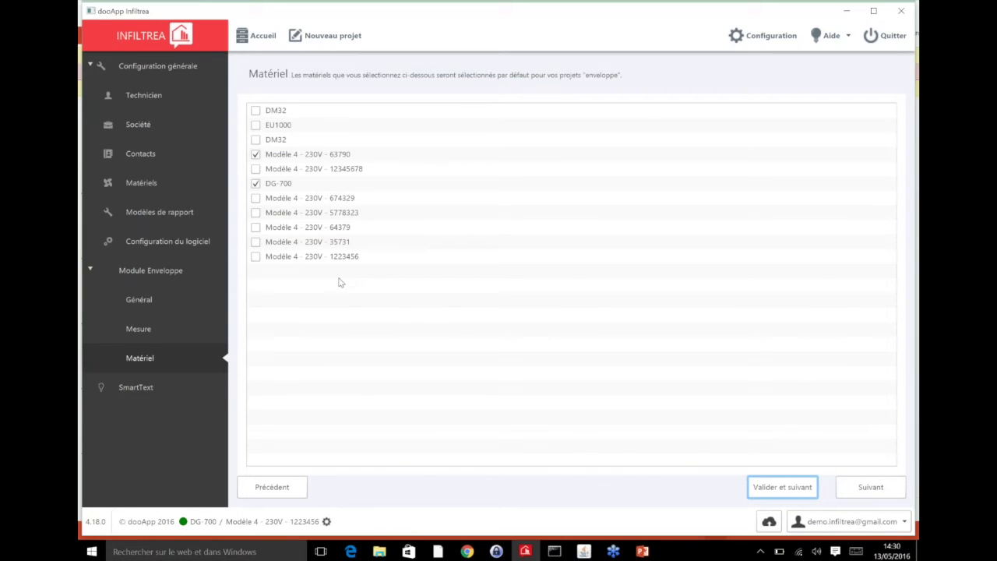
Add a SmartText entry reading "Exemple 12" to the Commentaires généraux of the Enveloppe analysis
click(159, 387)
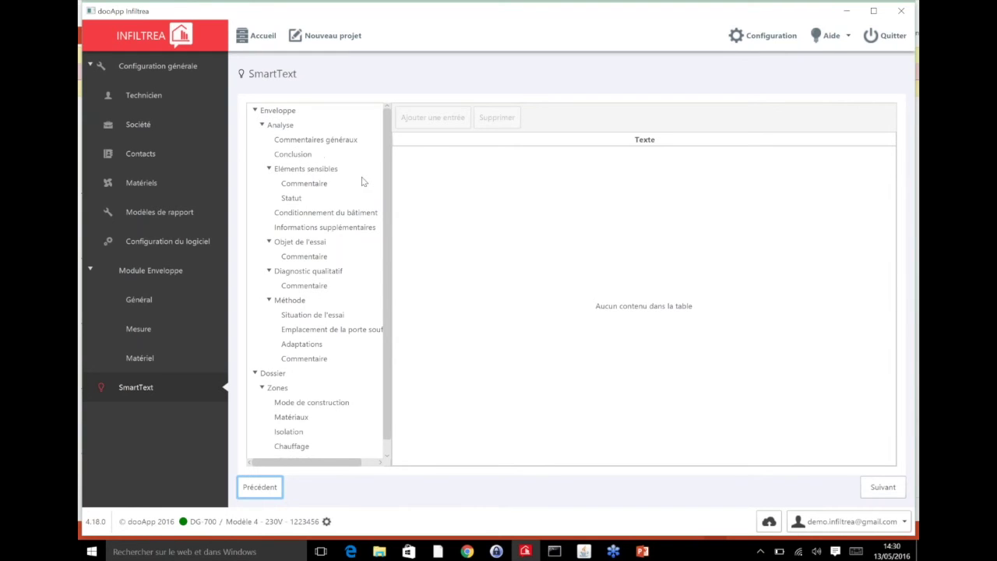
click(331, 141)
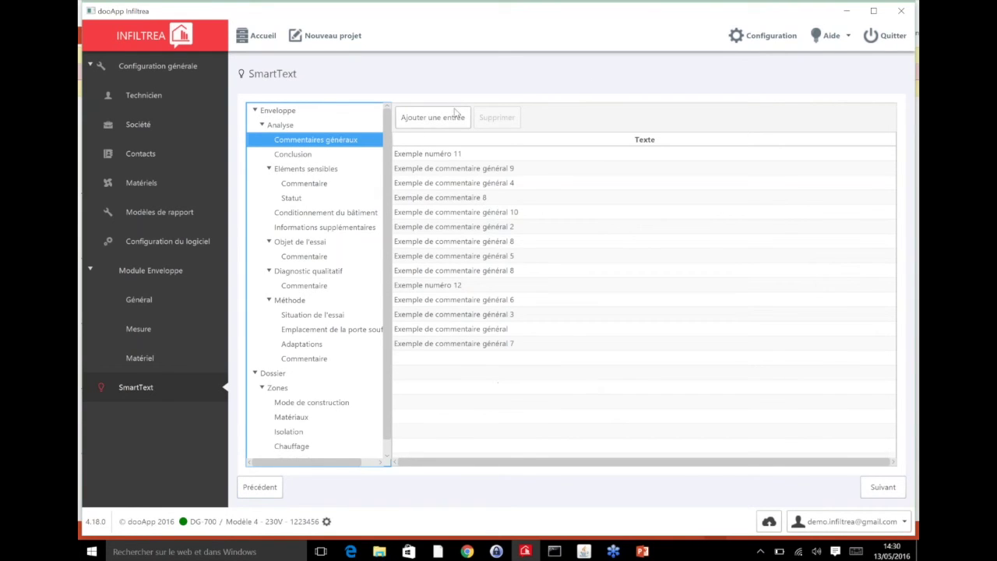
click(426, 121)
click(425, 121)
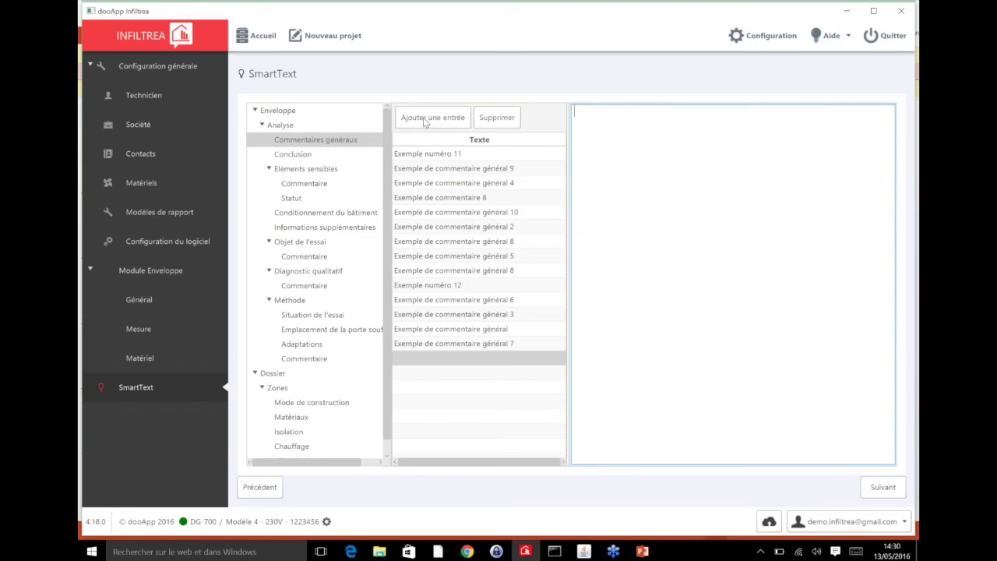
text(Exemple 12)
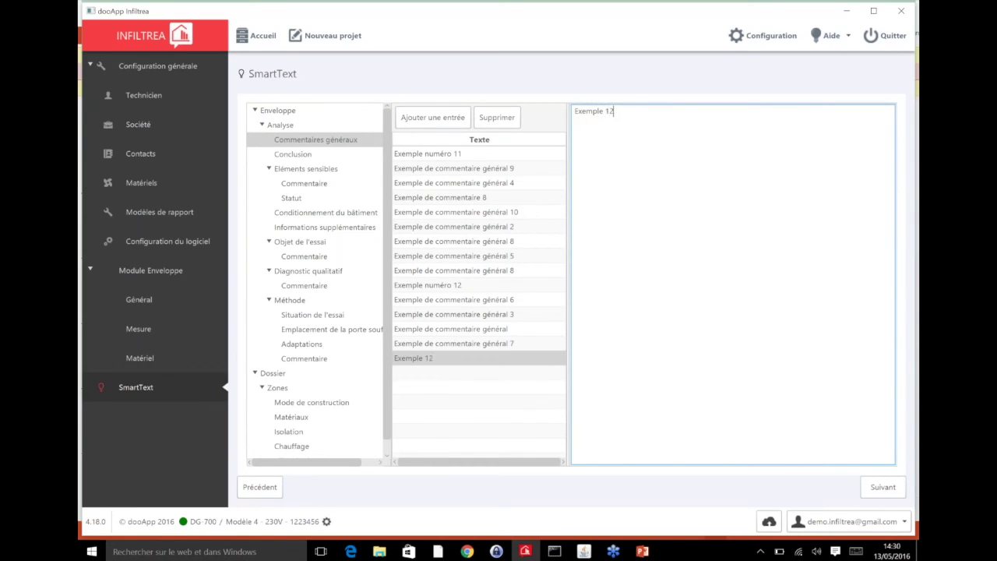